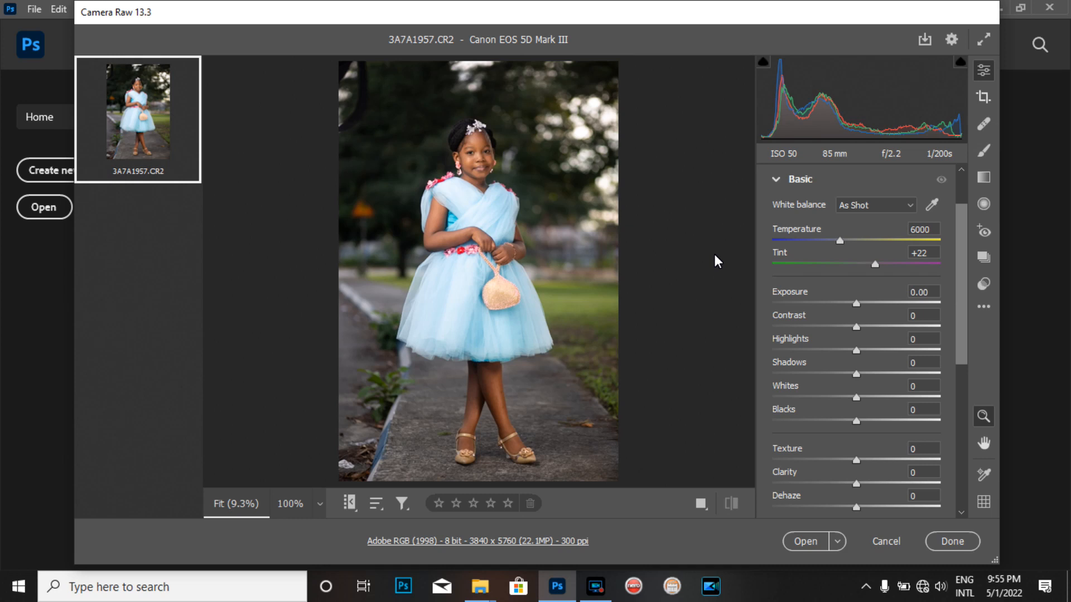
Set the photo's Highlights to -74 and Shadows to +74 in the basic adjustments
left_click(855, 350)
left_click_drag(857, 355, 979, 361)
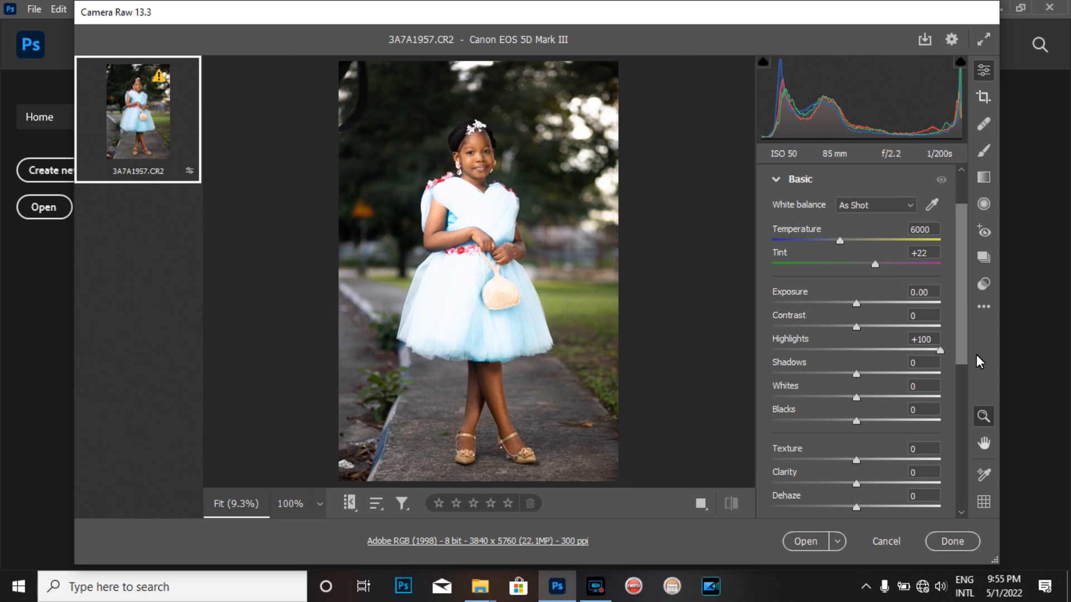
left_click_drag(953, 355, 791, 354)
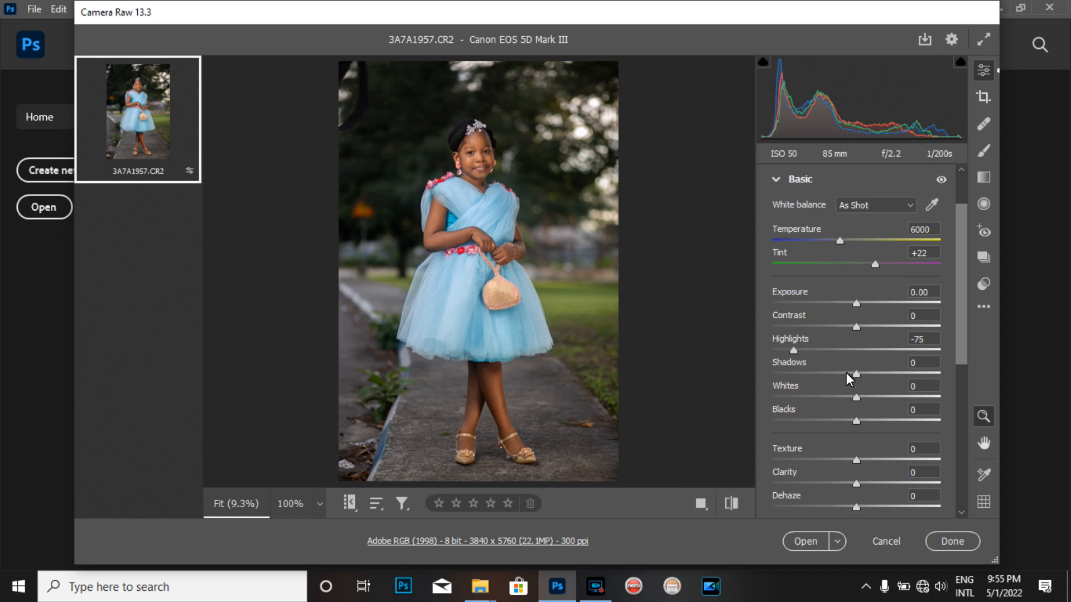
left_click_drag(856, 374, 914, 375)
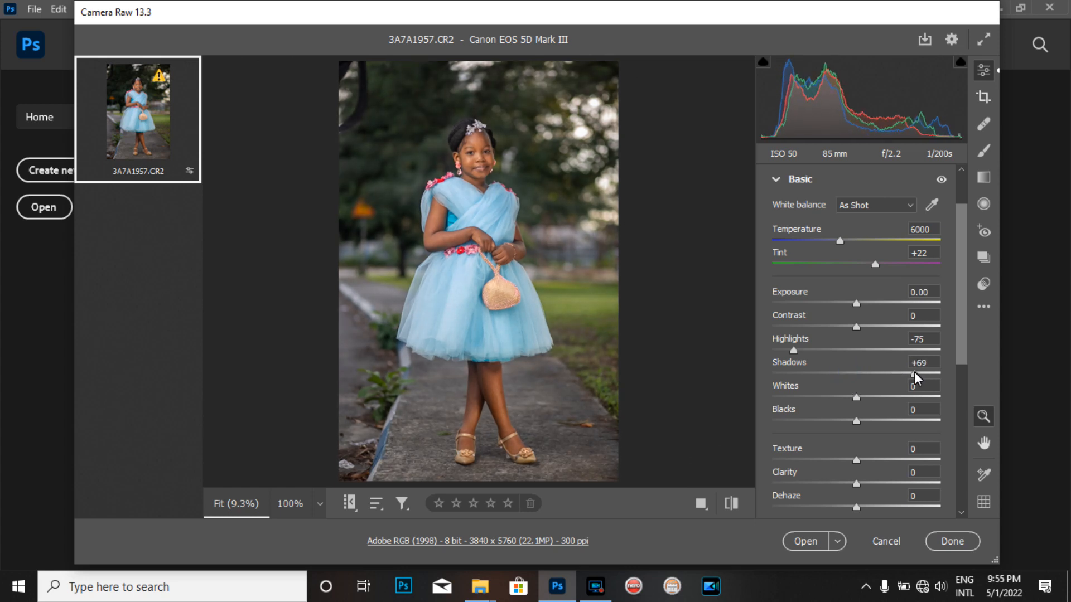
left_click_drag(915, 373, 919, 373)
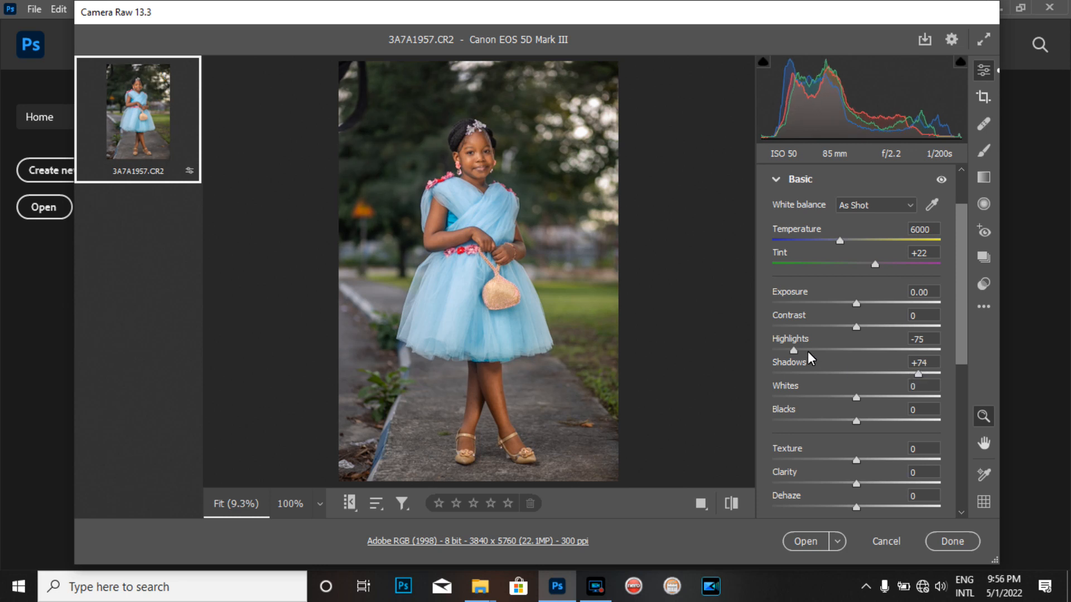
left_click_drag(794, 350, 795, 349)
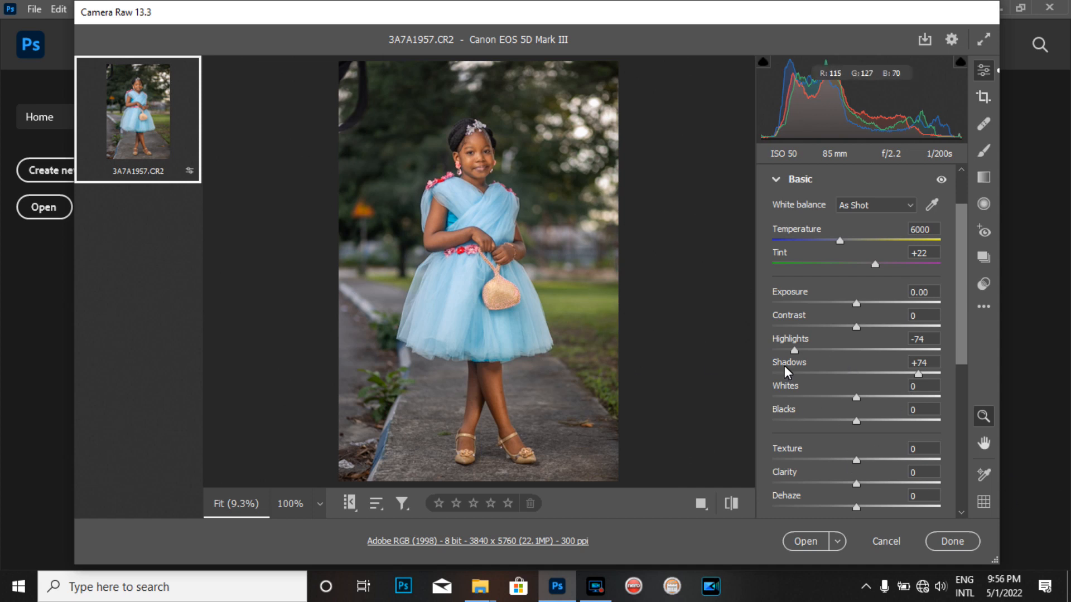
Try Blacks at -100, undo that change, and set Exposure to +0.05
left_click_drag(857, 420, 677, 441)
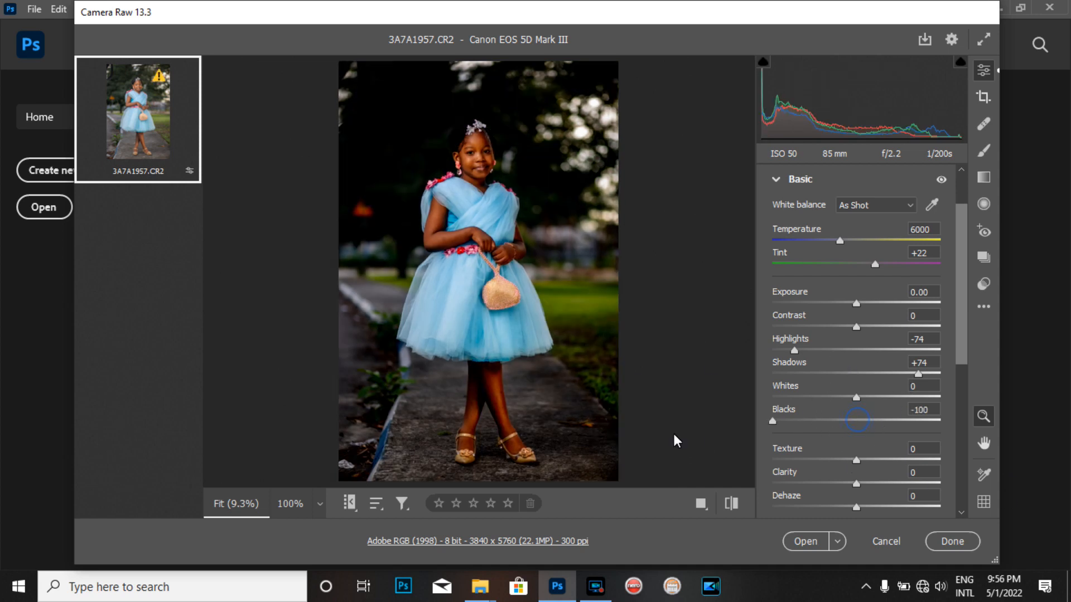
key("ctrl+z")
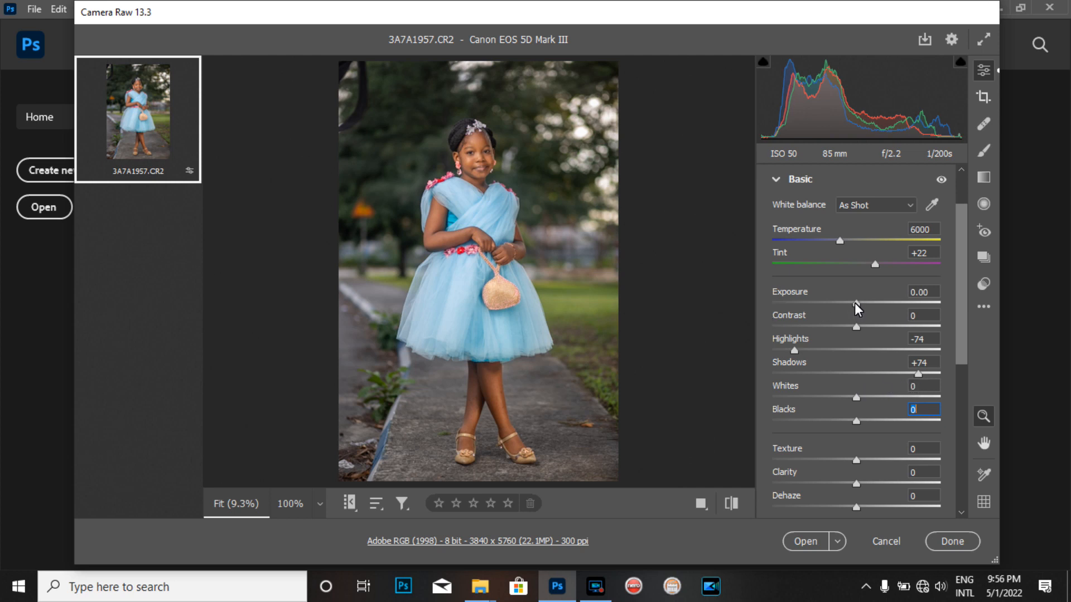
mouse_move(854, 304)
left_mouse_down()
mouse_move(949, 286)
mouse_move(497, 288)
mouse_move(857, 306)
left_mouse_up()
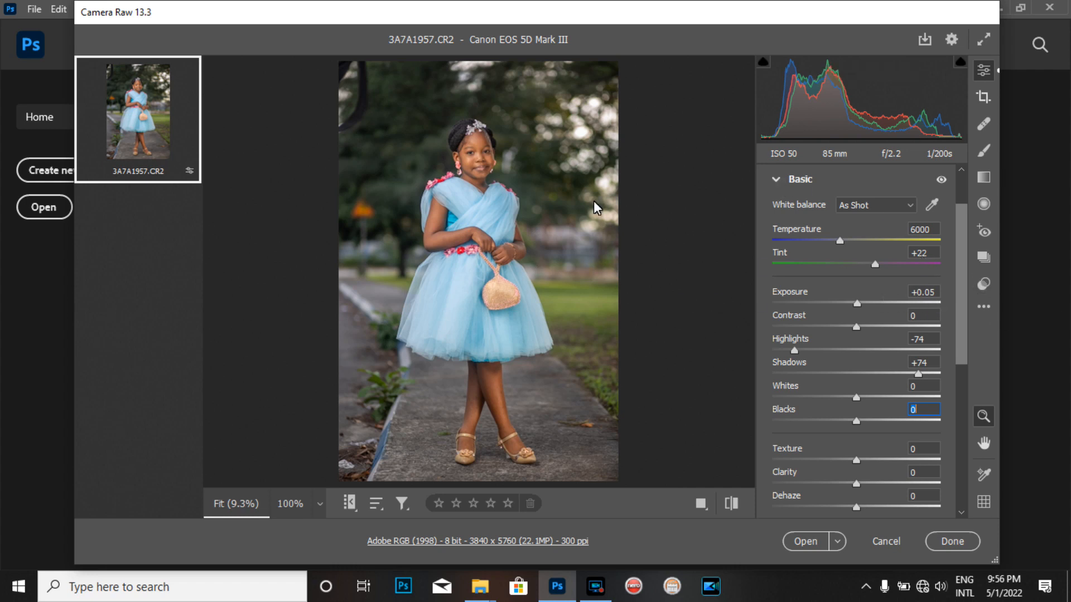
Show the HSL saturation settings of the Color Mixer and try Greens at -100, ending at +100
left_click(779, 181)
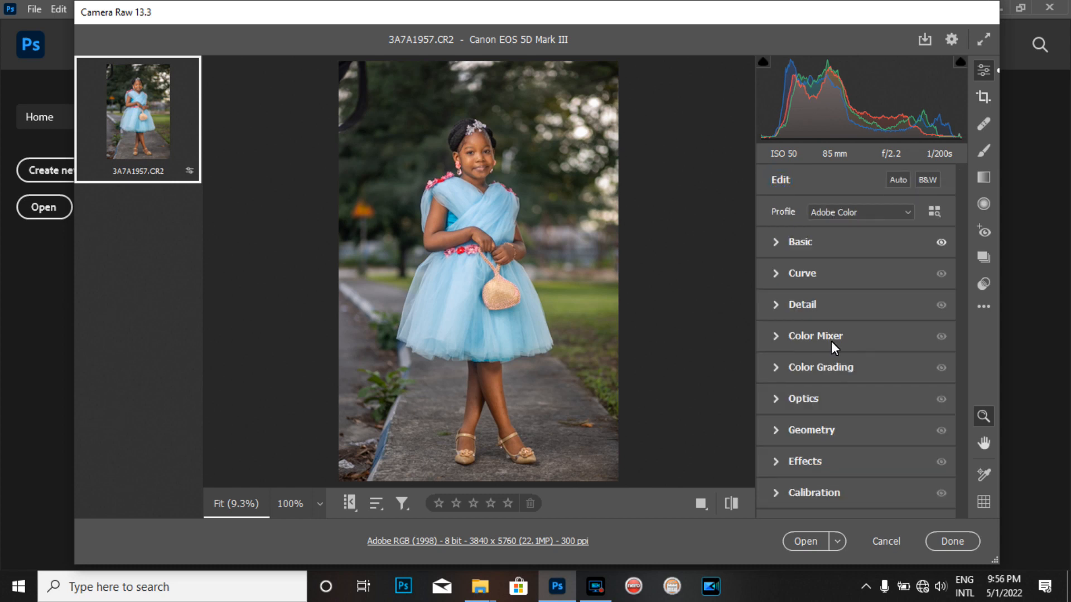
left_click(781, 335)
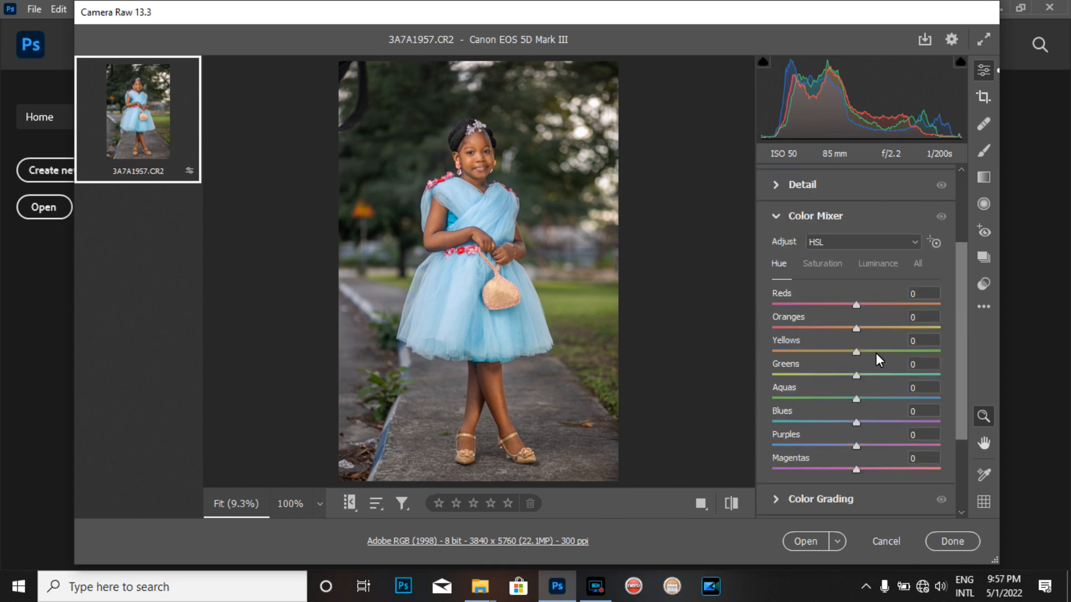
left_click(827, 262)
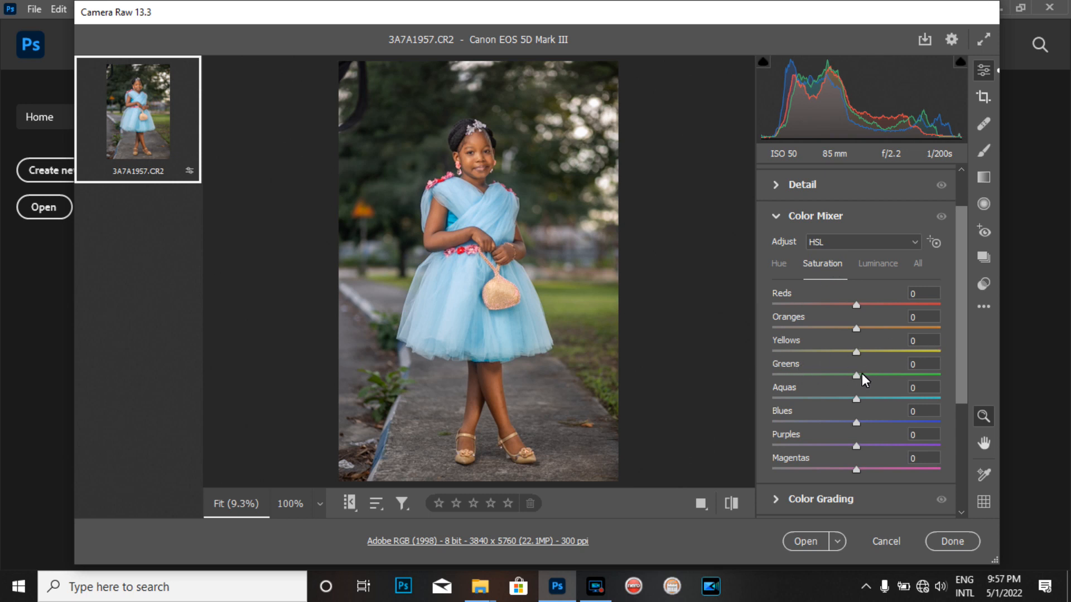
left_click_drag(858, 375, 717, 374)
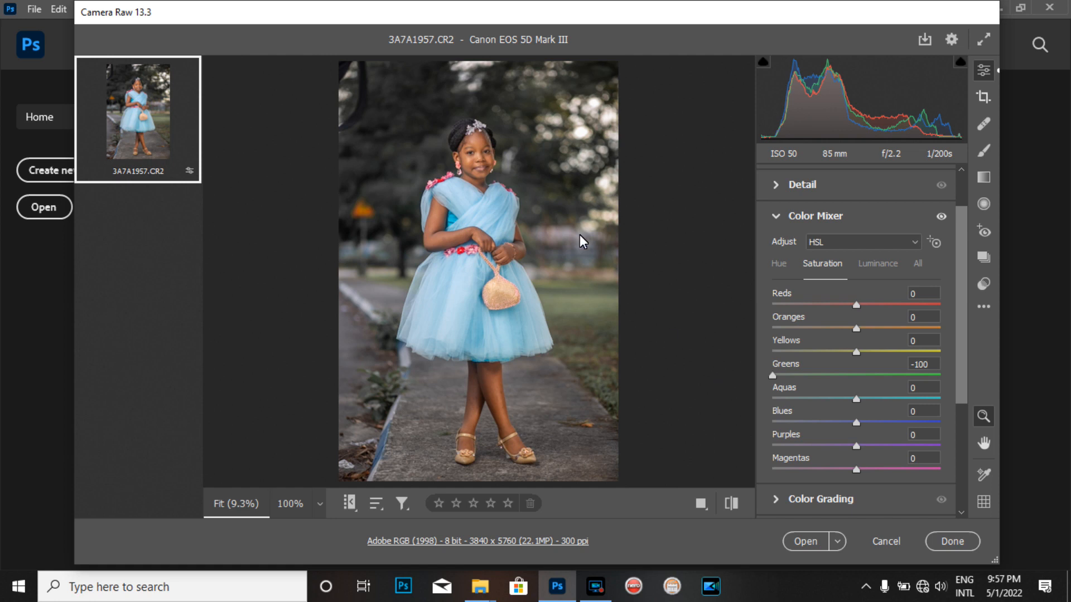
left_click_drag(776, 377, 996, 374)
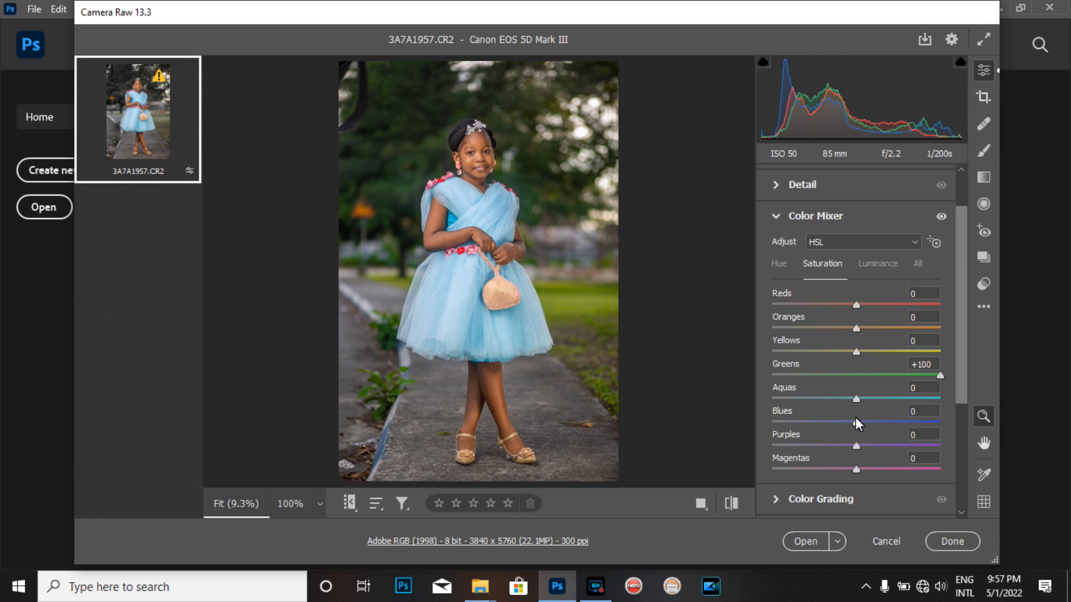
Set the Aquas saturation to +79, then try Blues at +100 and undo the Blues change
left_click_drag(879, 399, 751, 405)
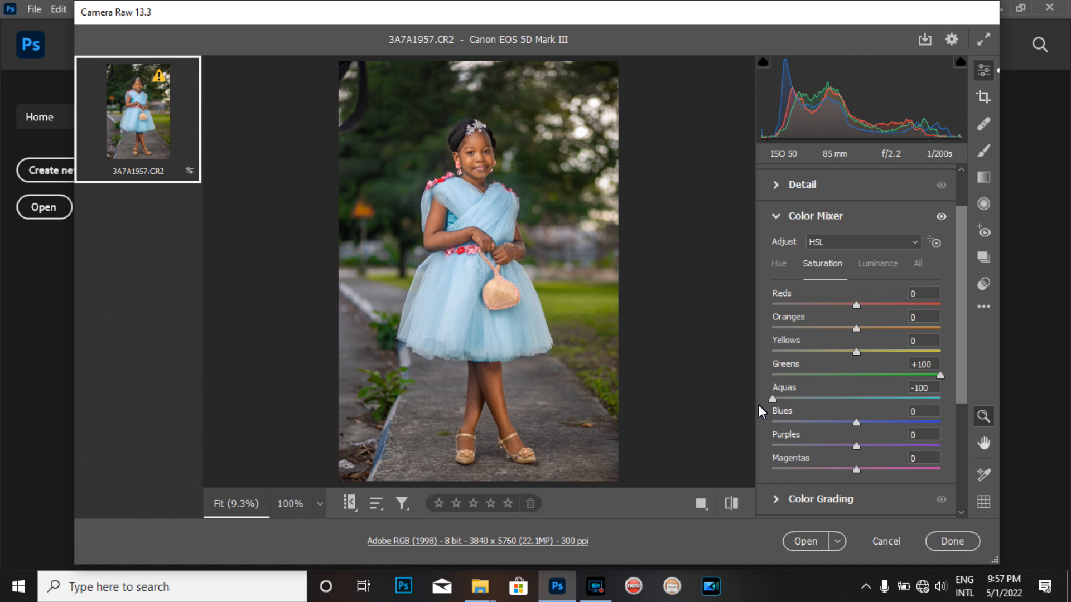
left_click_drag(761, 404, 1068, 410)
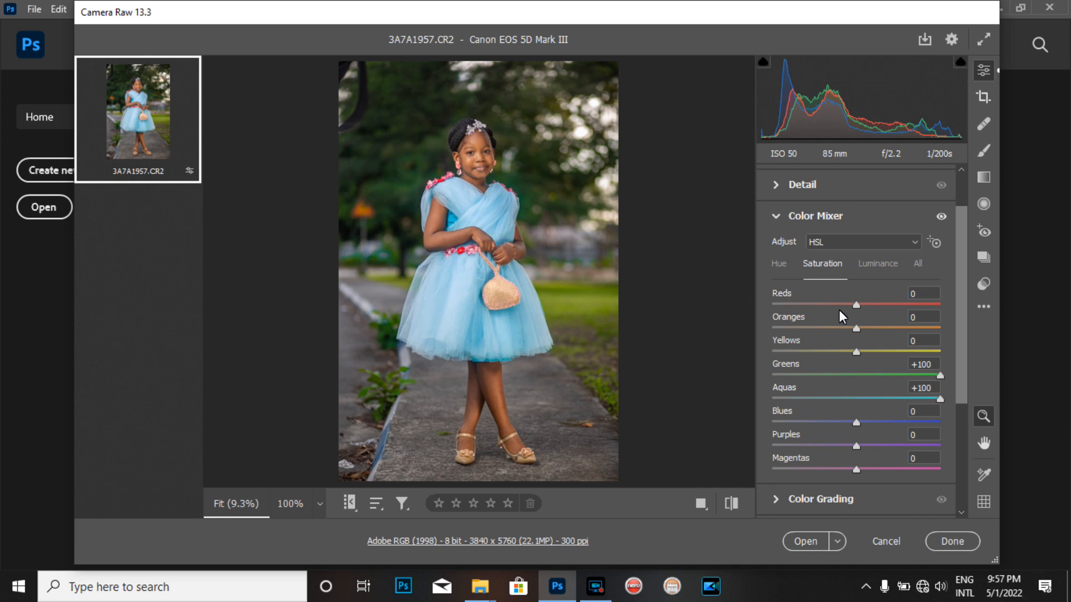
left_click_drag(938, 399, 923, 399)
left_click_drag(847, 421, 974, 424)
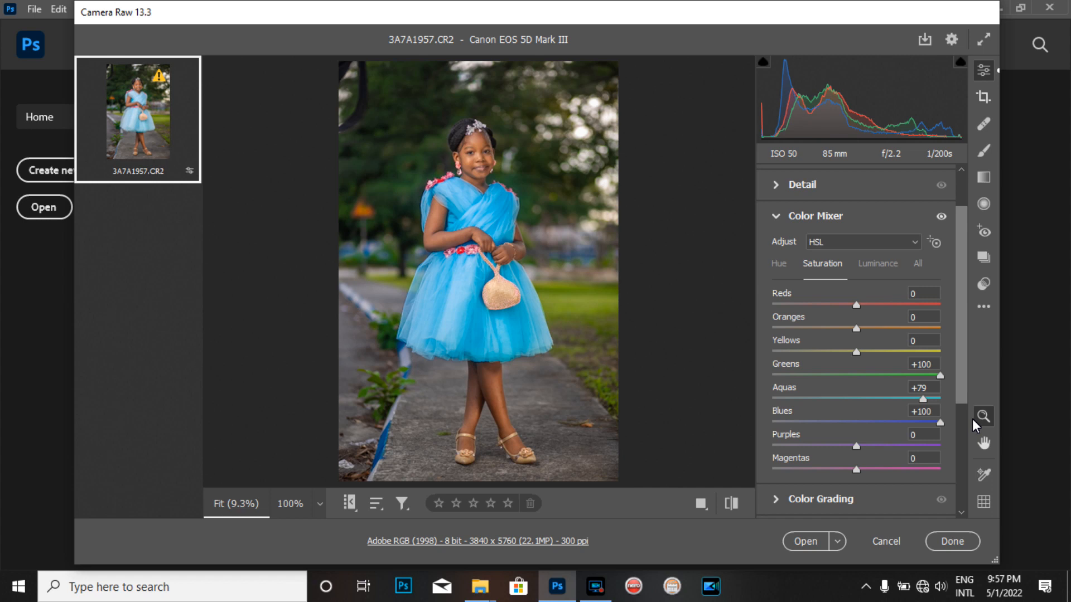
key("ctrl+z")
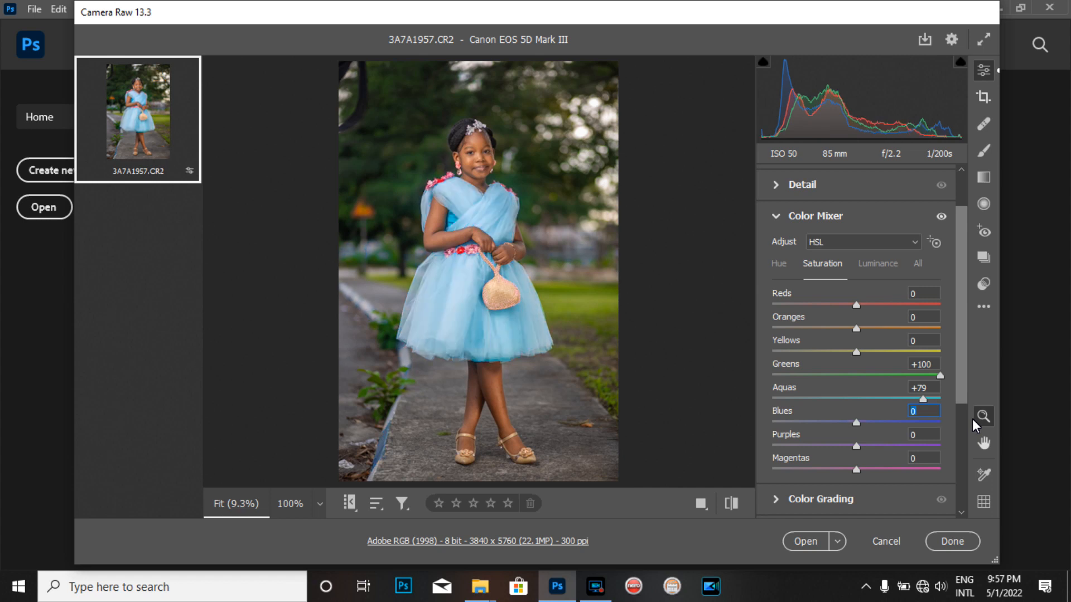
Reduce the Greens saturation to -41 to mute the background foliage
left_click_drag(939, 376, 690, 387)
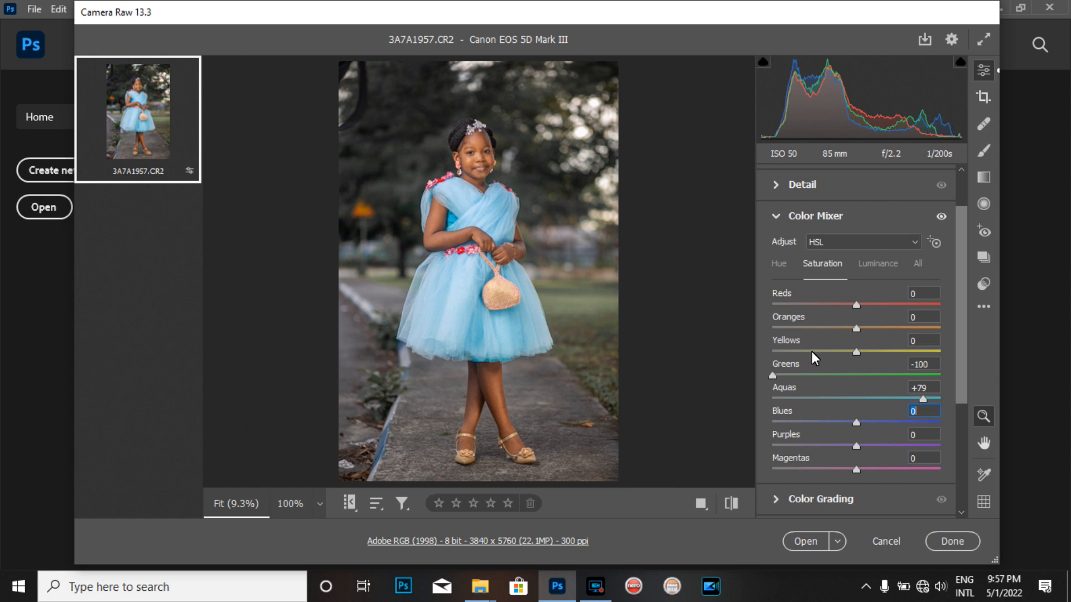
left_click_drag(774, 376, 839, 379)
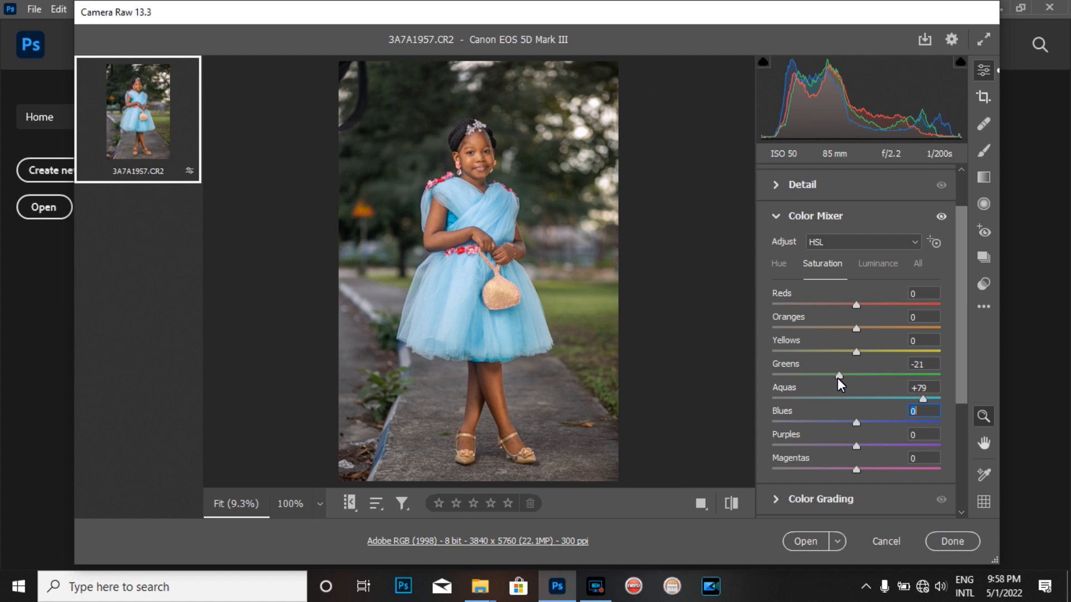
left_click_drag(838, 378, 819, 377)
Compare both extremes of the Greens hue and set it to -100
left_click(780, 269)
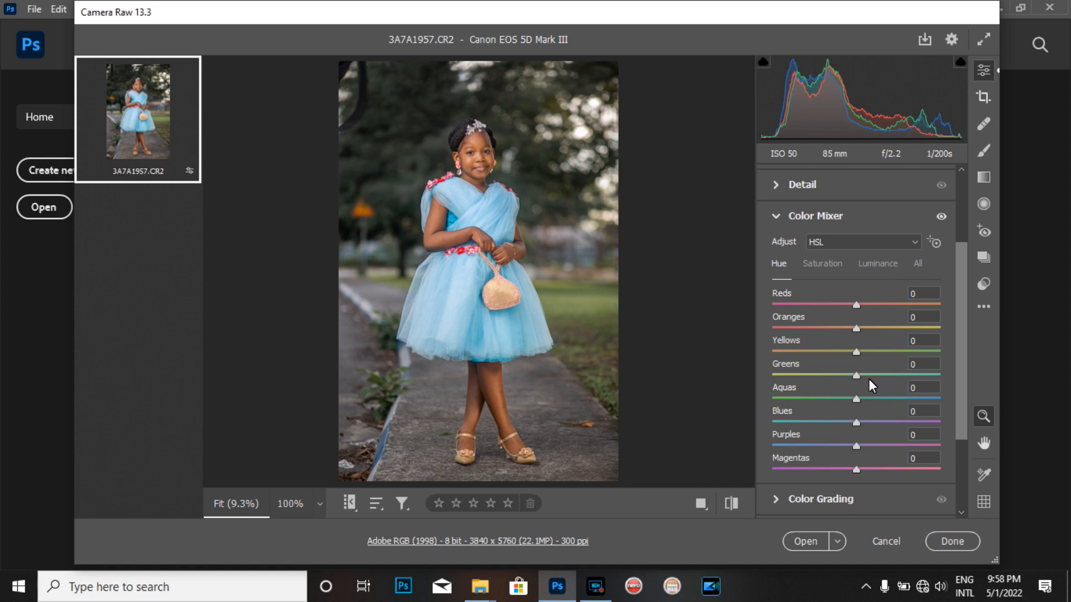
left_click_drag(868, 373, 728, 377)
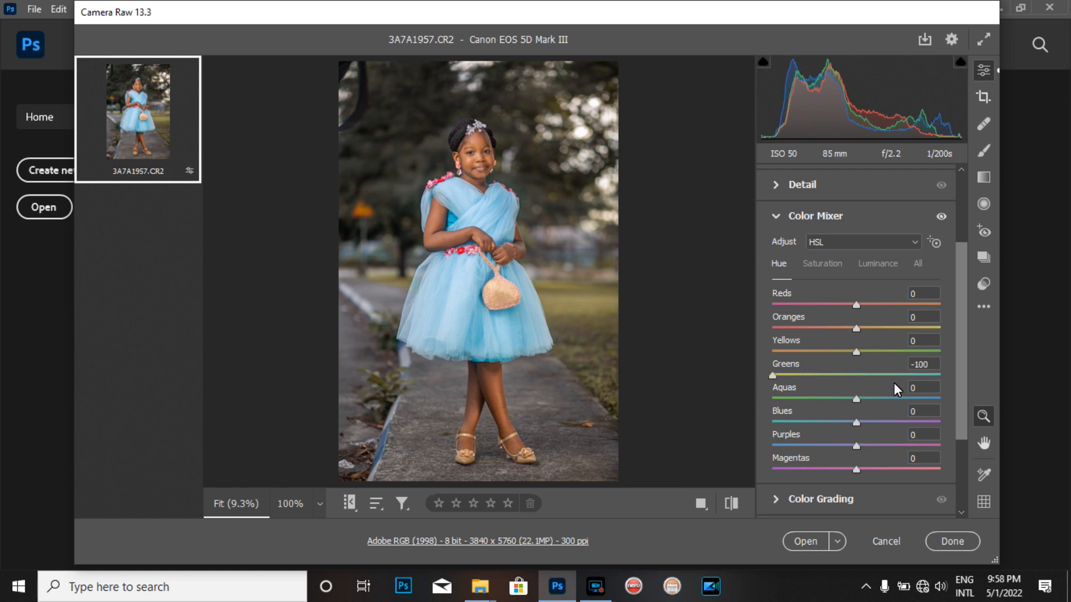
left_click_drag(769, 376, 936, 378)
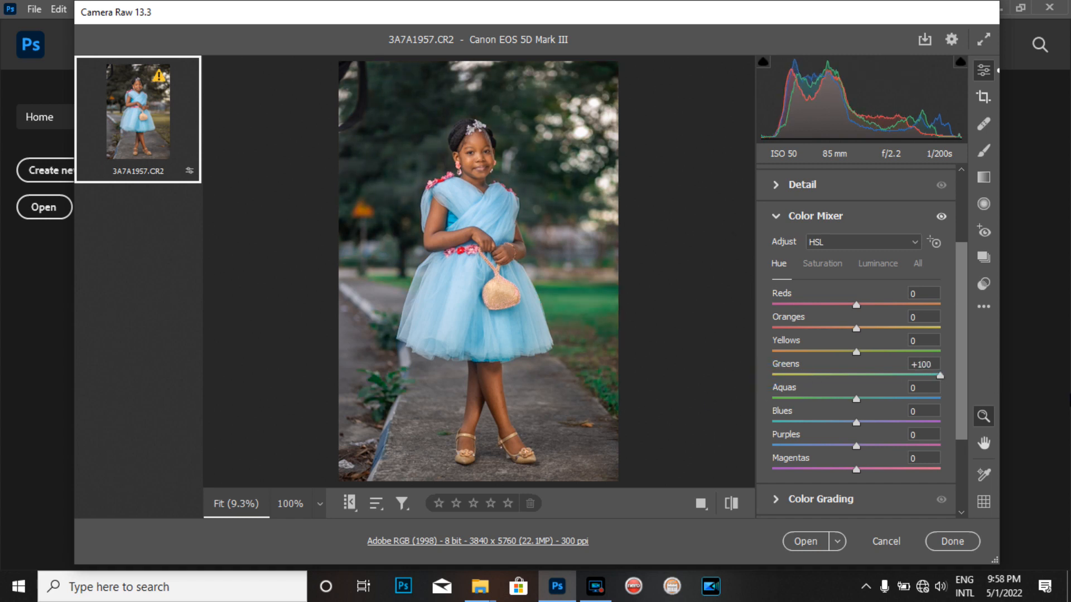
key("ctrl+z")
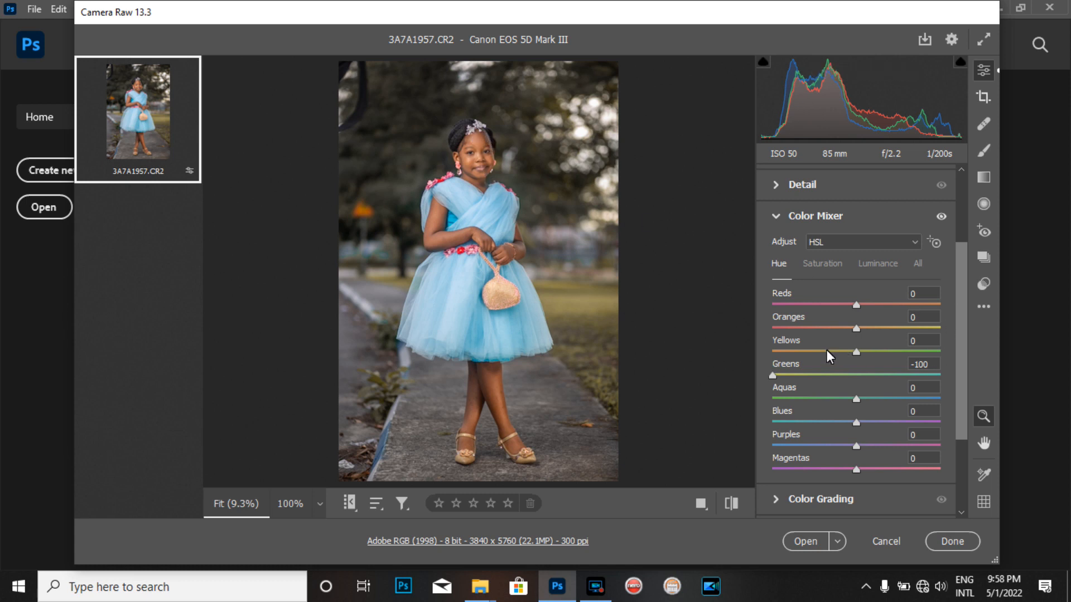
left_click_drag(773, 375, 961, 389)
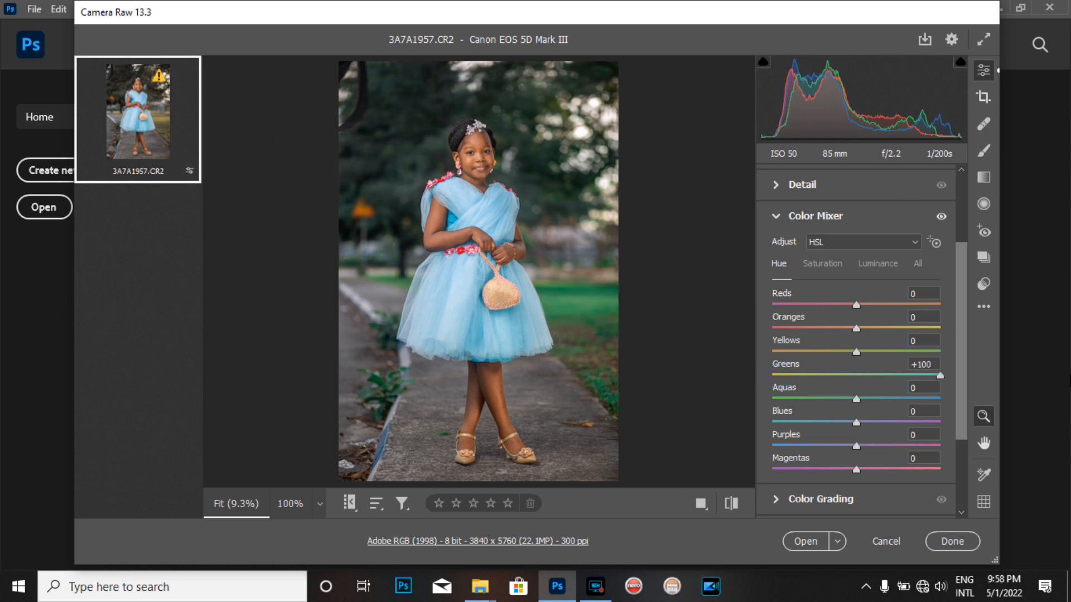
left_click_drag(969, 385, 735, 373)
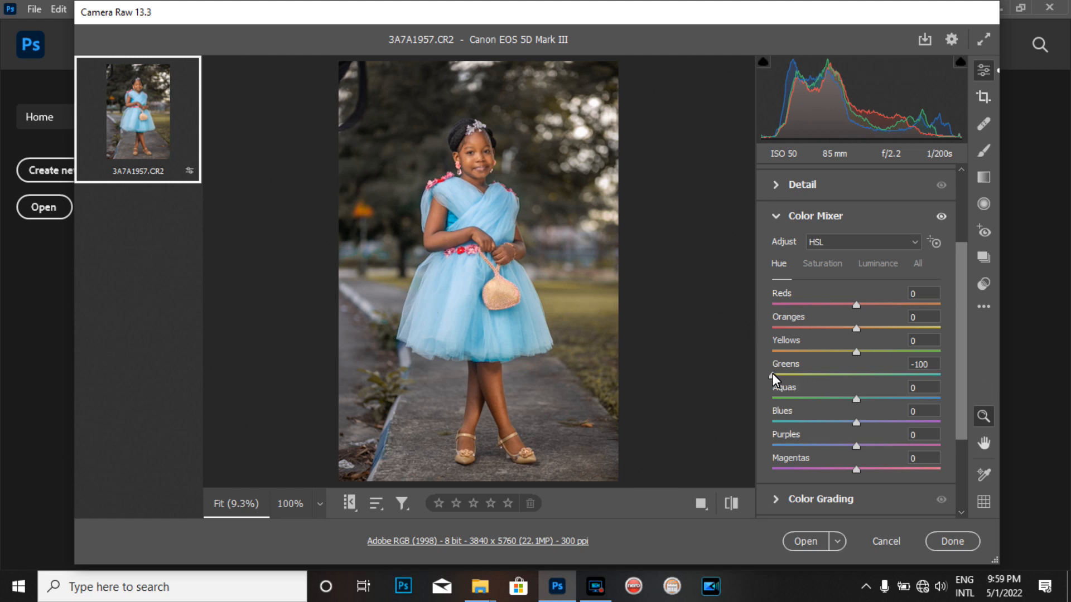
left_click_drag(772, 375, 639, 429)
Set the Yellows saturation to +100 and the Greens saturation to -59
left_click(825, 263)
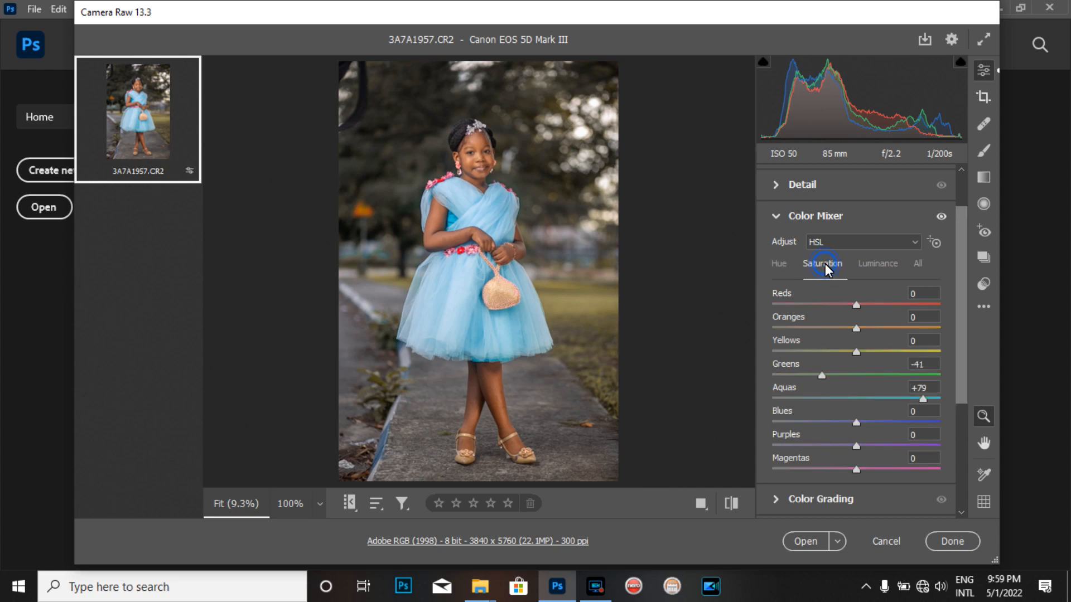
left_click_drag(816, 374, 994, 362)
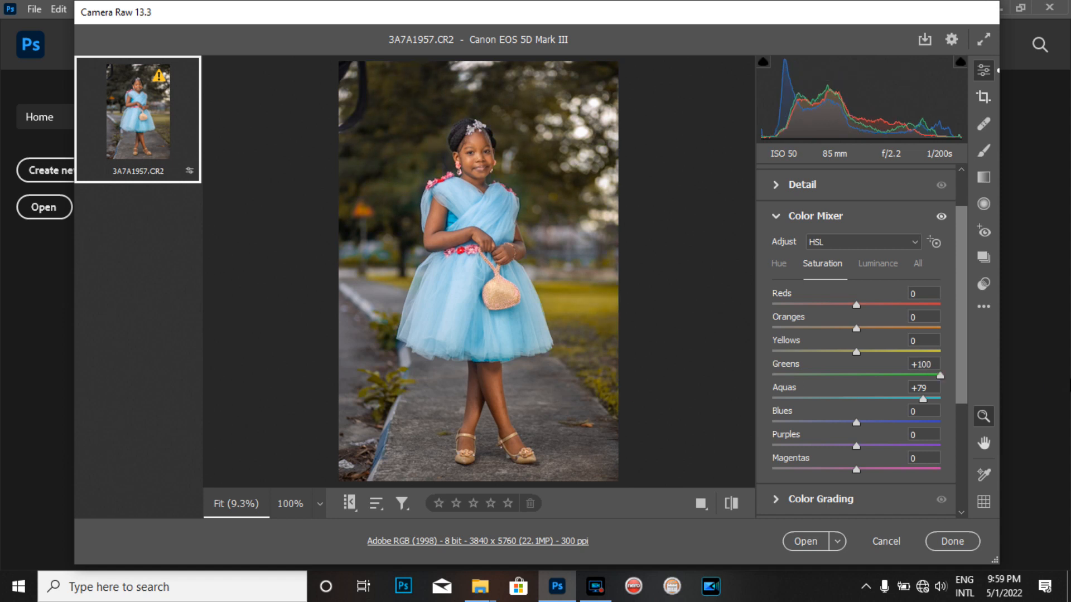
left_click_drag(940, 375, 829, 382)
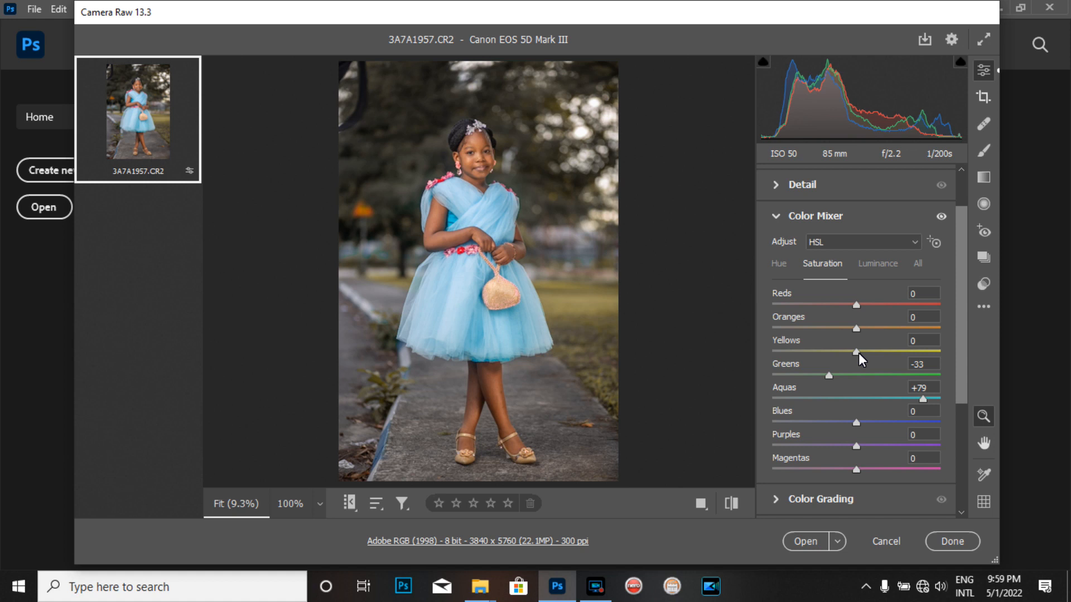
left_click_drag(857, 351, 638, 389)
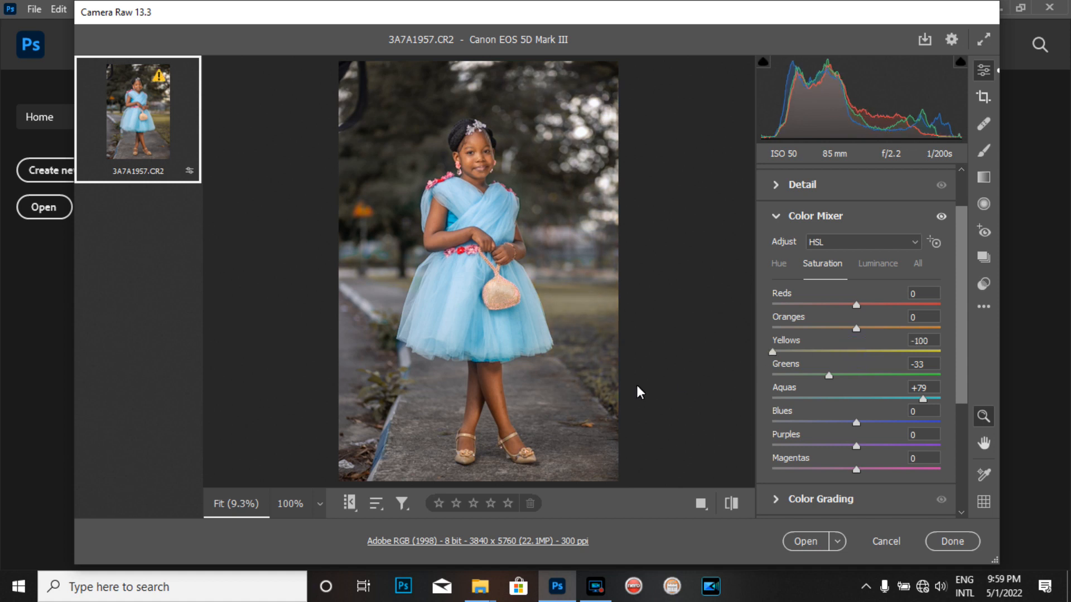
left_click_drag(640, 392, 1014, 363)
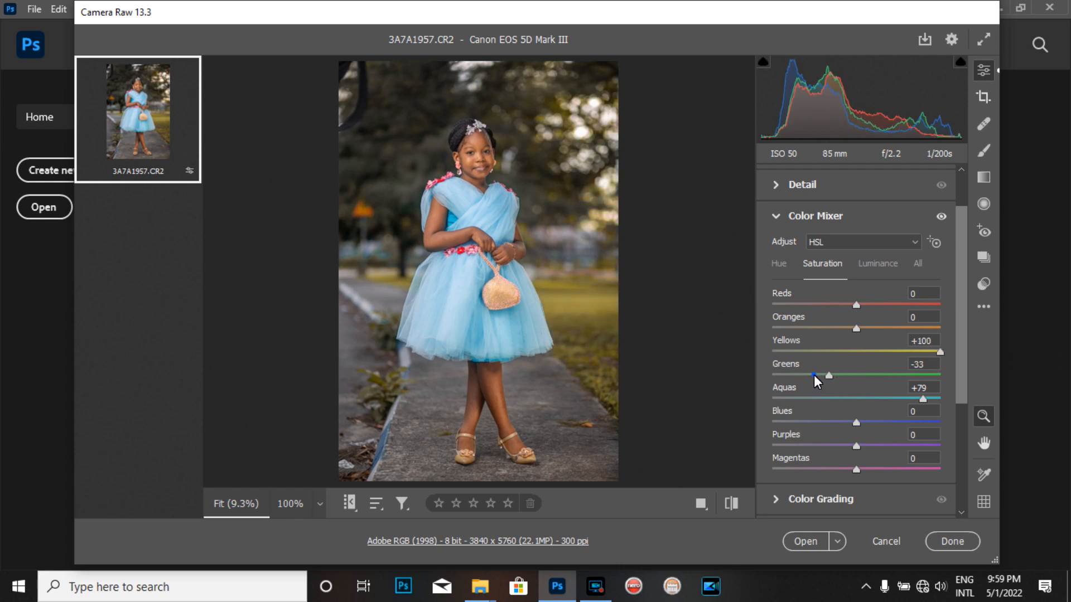
mouse_move(814, 375)
left_mouse_down()
mouse_move(1000, 370)
mouse_move(692, 397)
mouse_move(975, 359)
mouse_move(891, 346)
mouse_move(807, 363)
mouse_move(904, 382)
mouse_move(804, 374)
left_mouse_up()
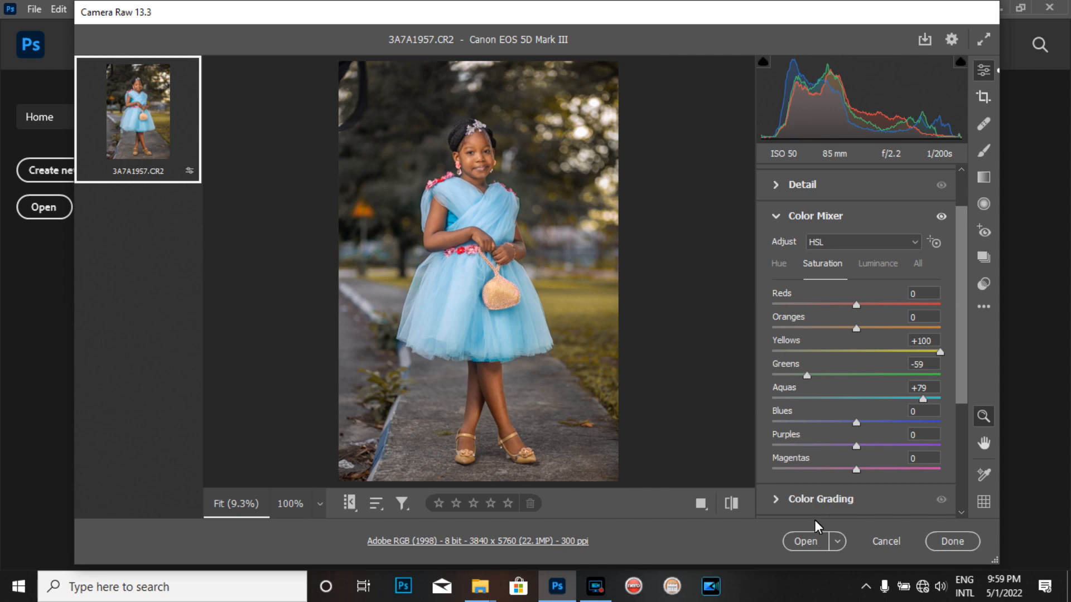
Open the adjusted raw photo in Photoshop for further editing
left_click(804, 544)
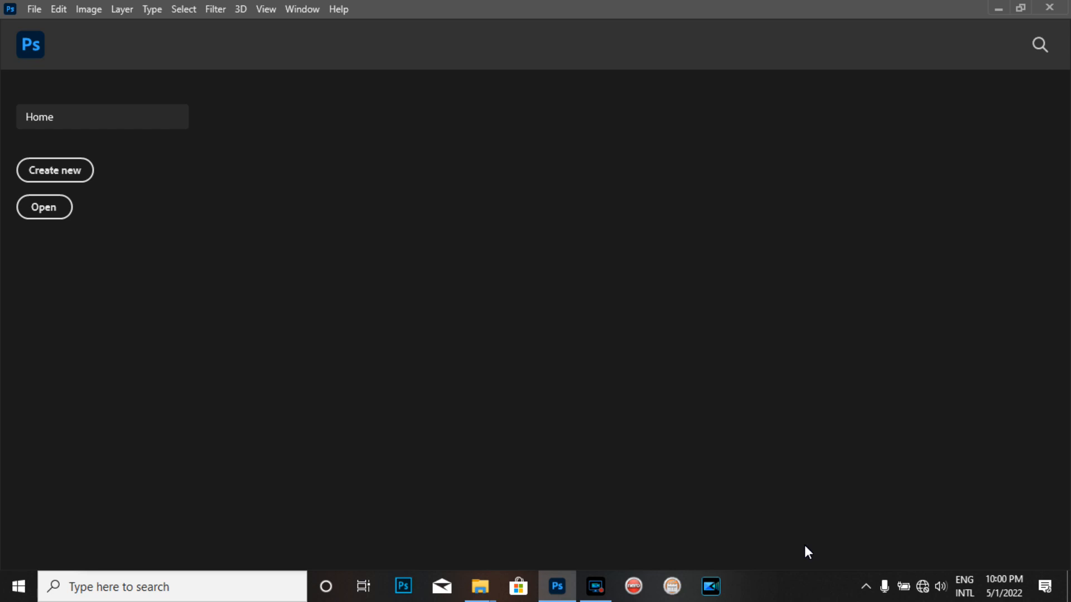
left_click(598, 588)
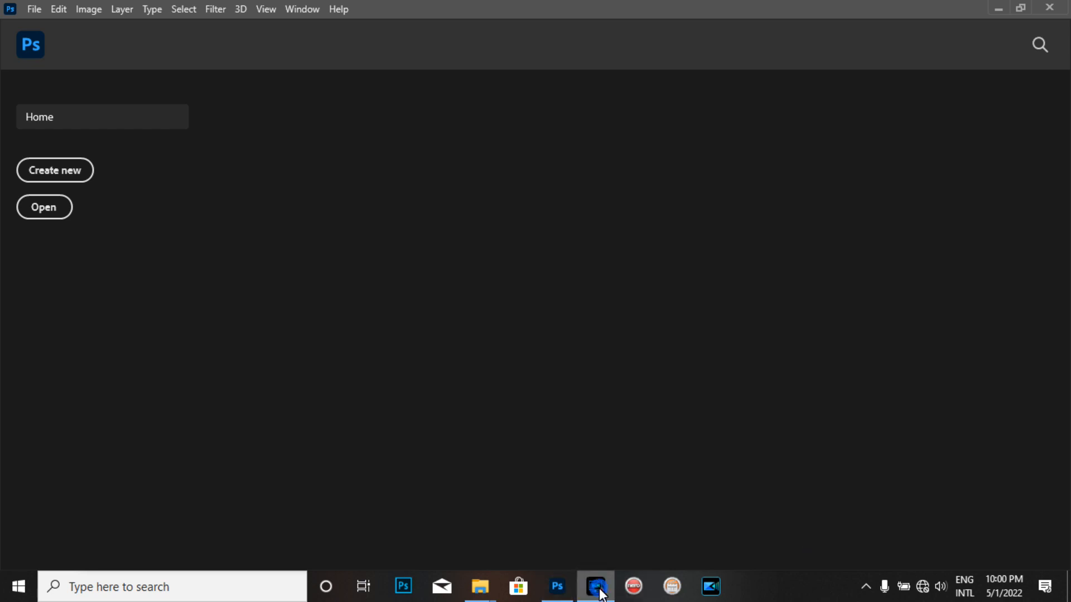